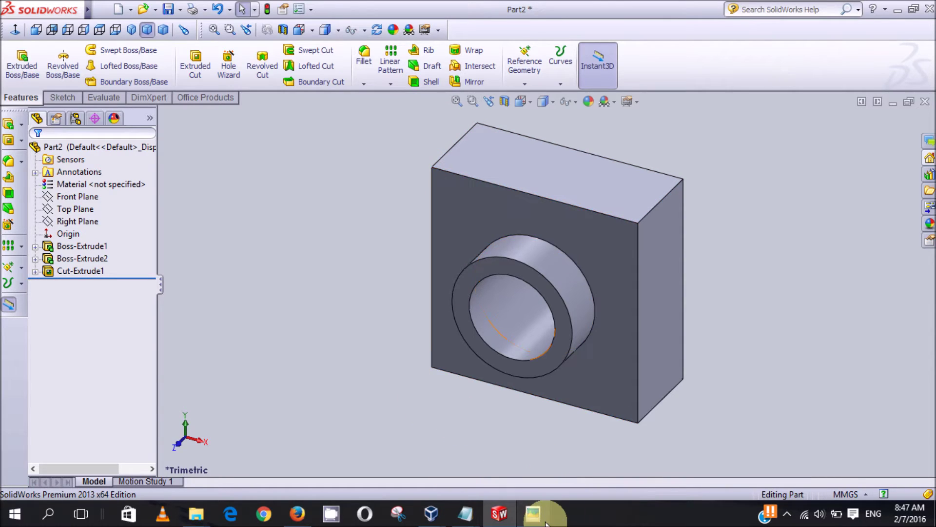
Step: Round the block's four corner edges running front to back with a 5 mm constant-radius fillet
click(533, 513)
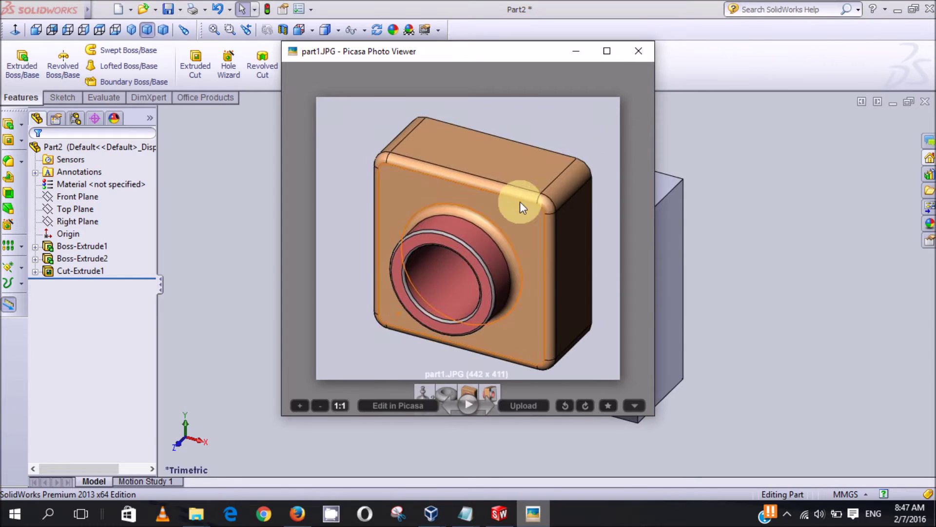
click(705, 35)
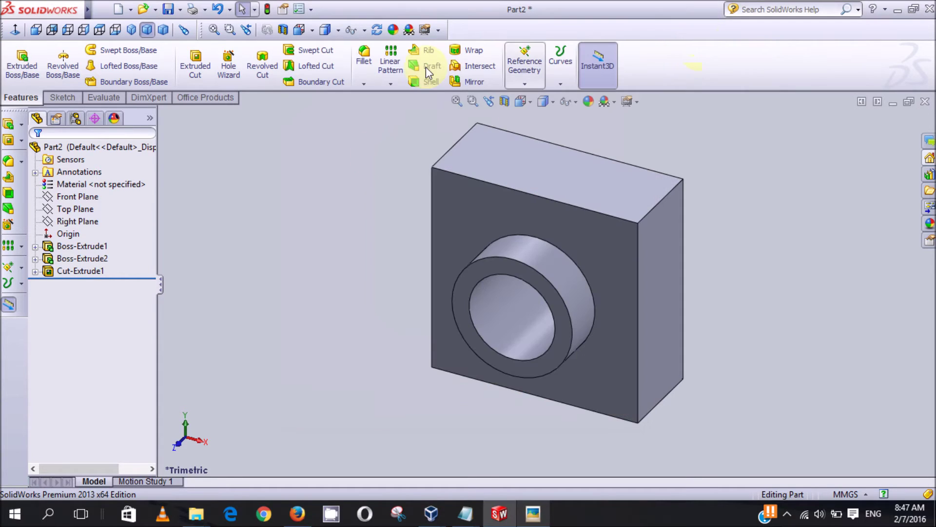
click(363, 61)
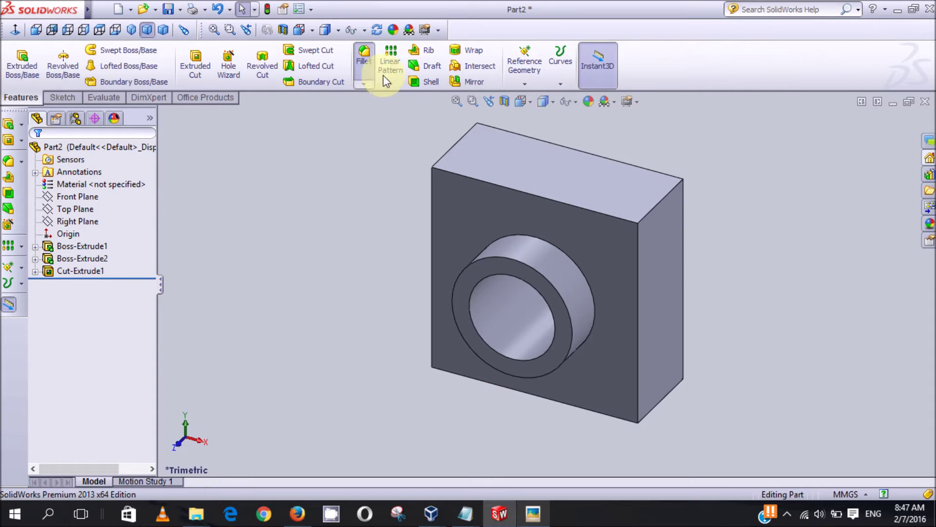
click(365, 67)
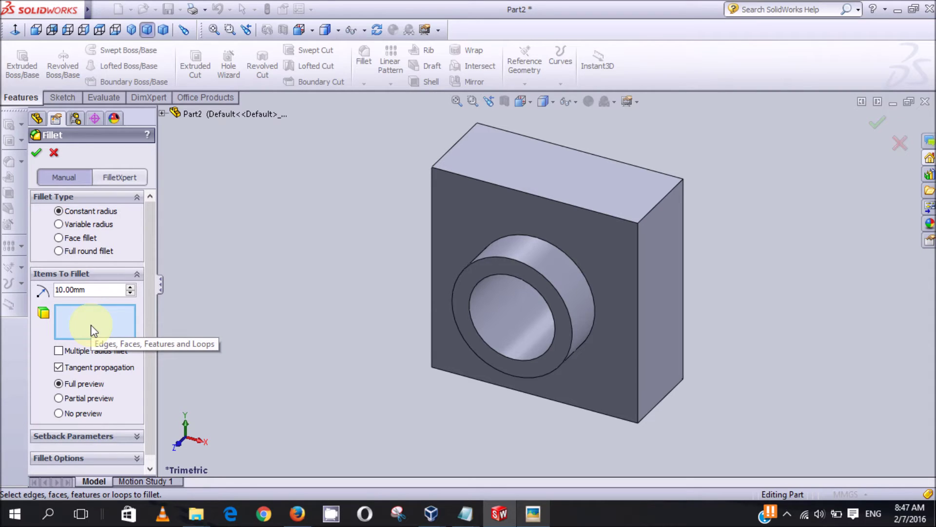
click(451, 150)
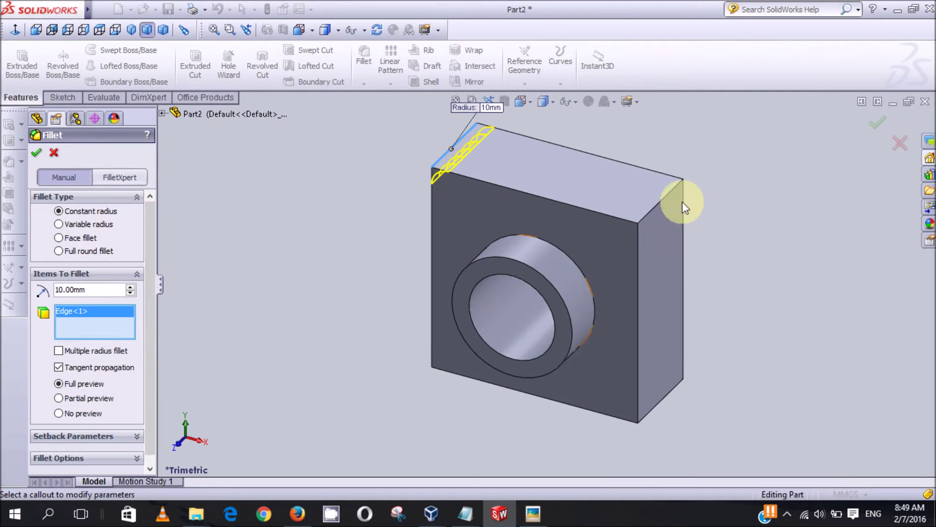
click(652, 213)
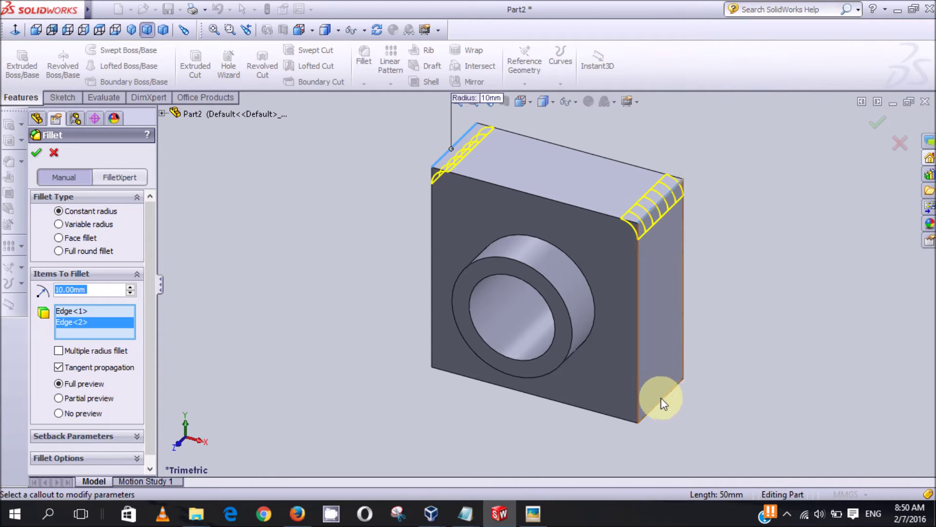
click(662, 410)
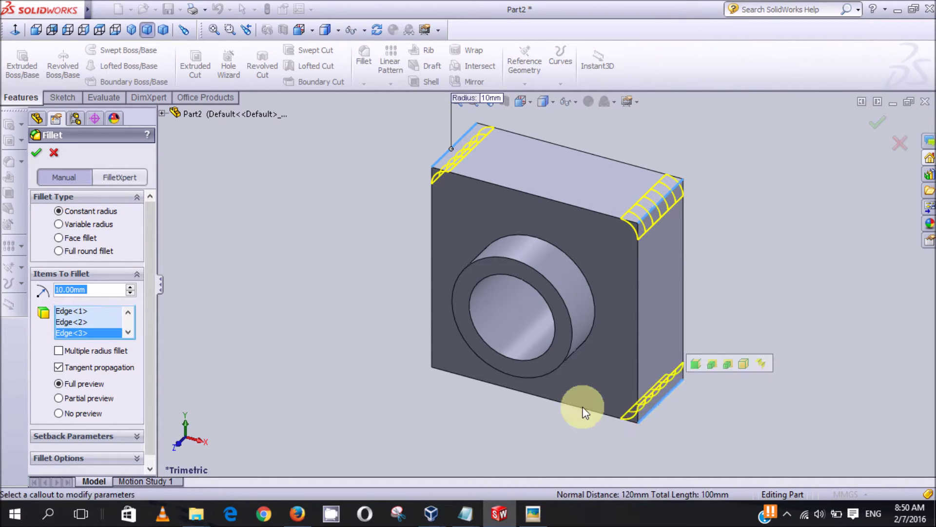
click(446, 353)
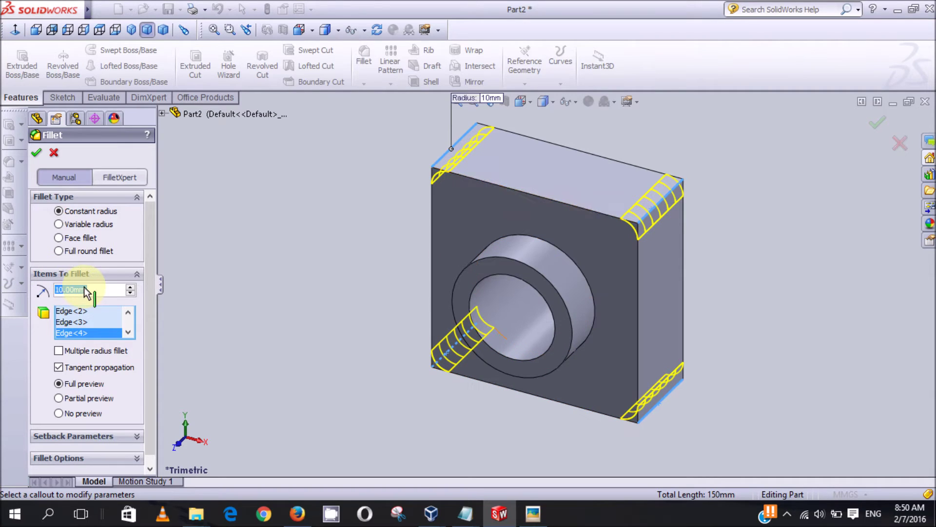
drag(91, 289, 48, 288)
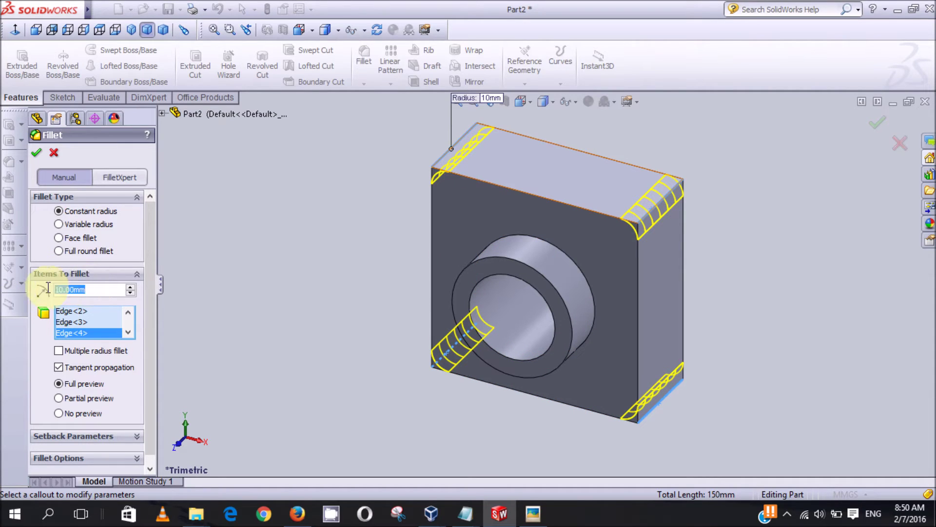
text(5)
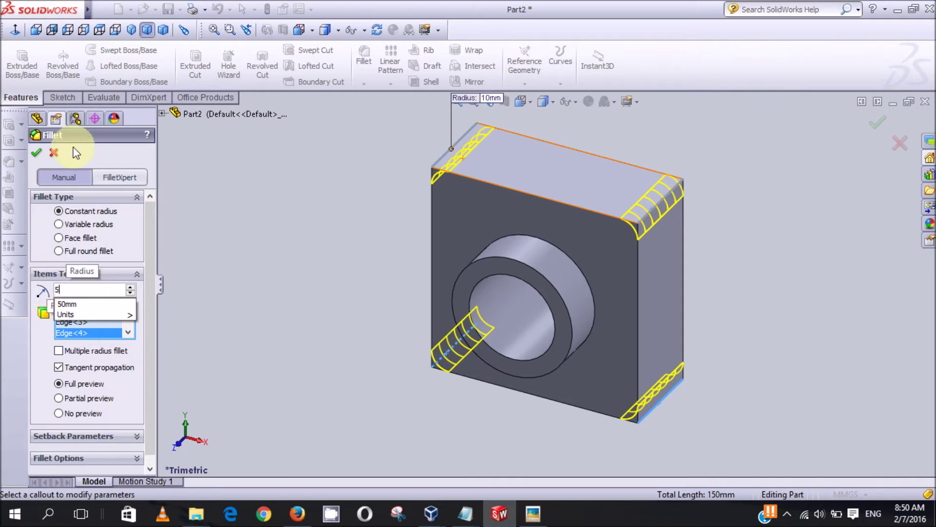
key(Return)
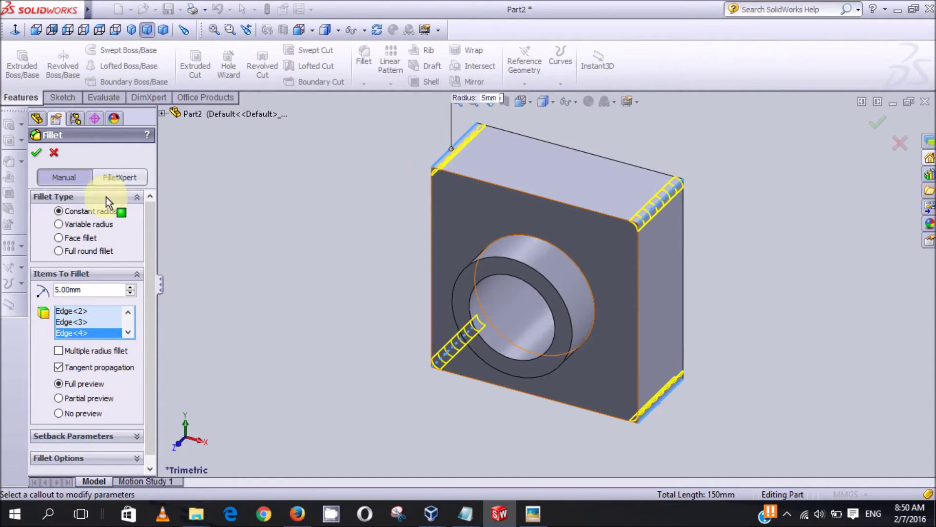
click(36, 154)
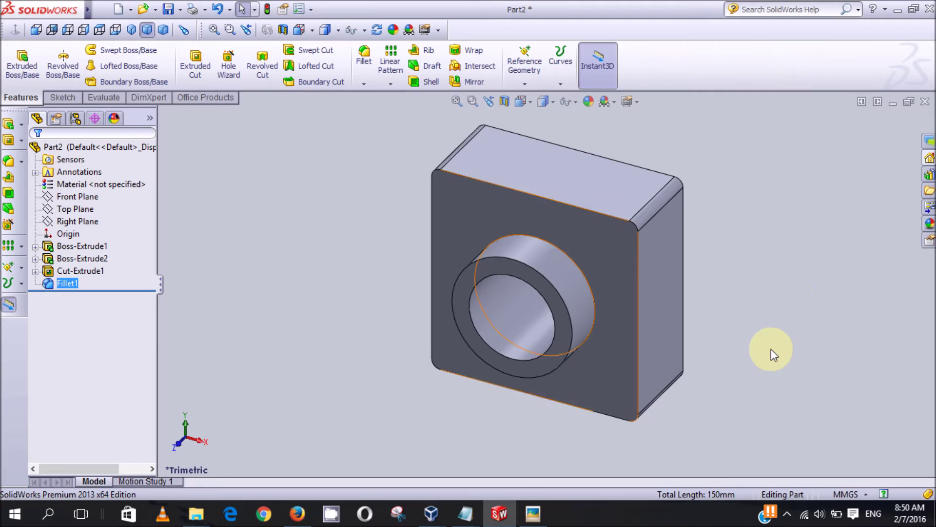
click(708, 419)
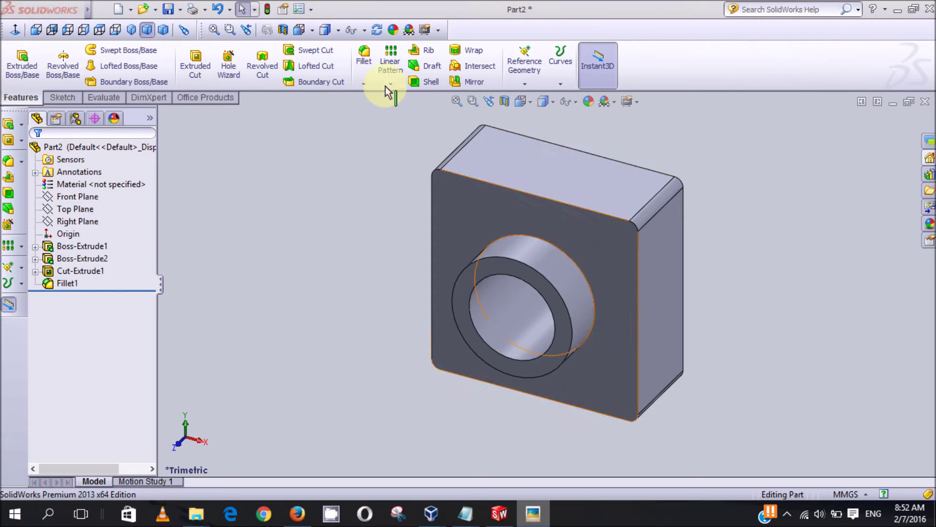
Step: Add a 1.5 mm constant-radius fillet to the block's front face, covering its outer edges and the base of the round boss
click(367, 60)
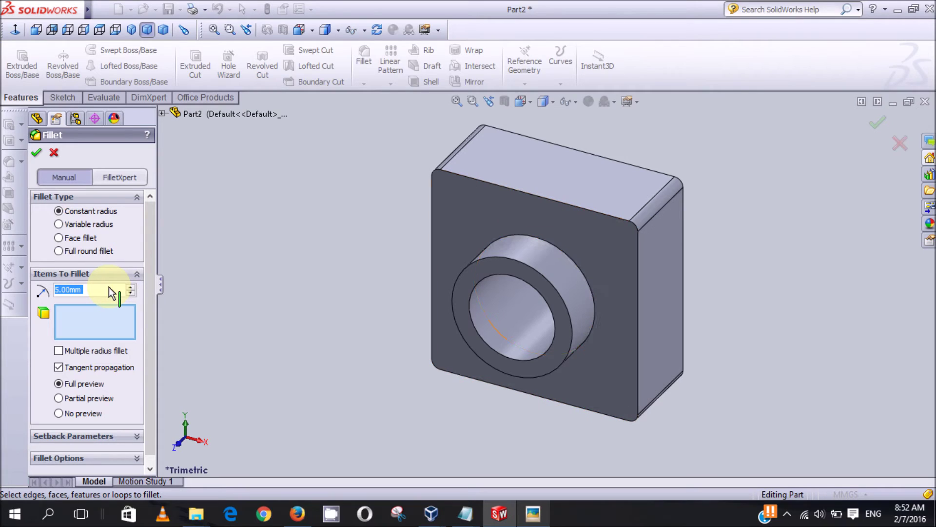
text(1.5)
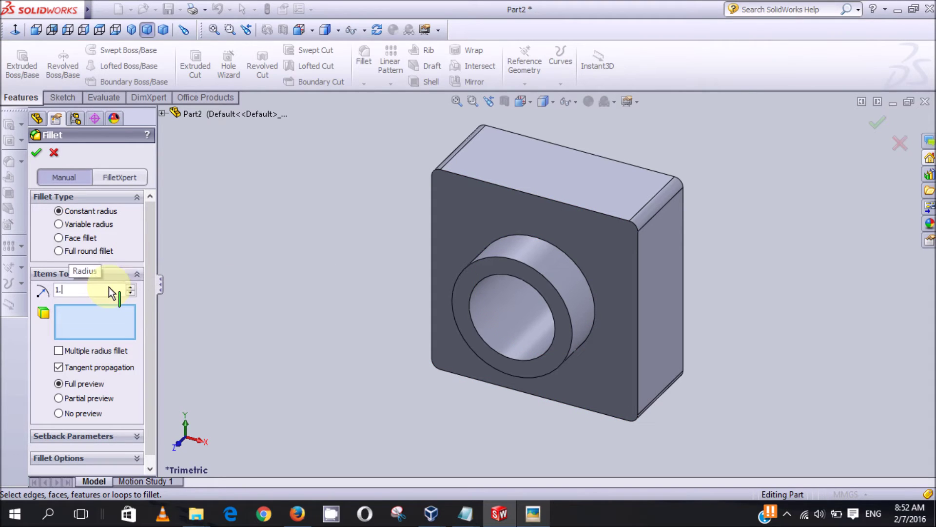
click(93, 323)
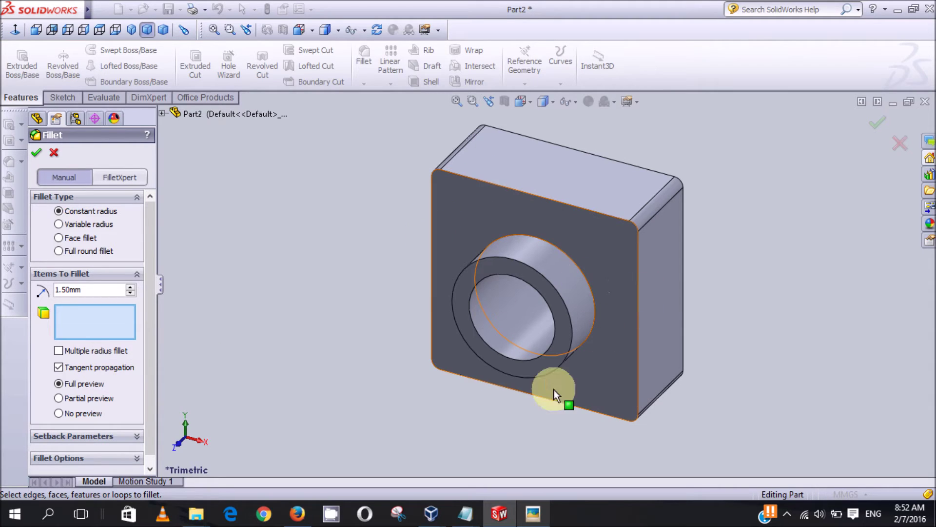
click(446, 215)
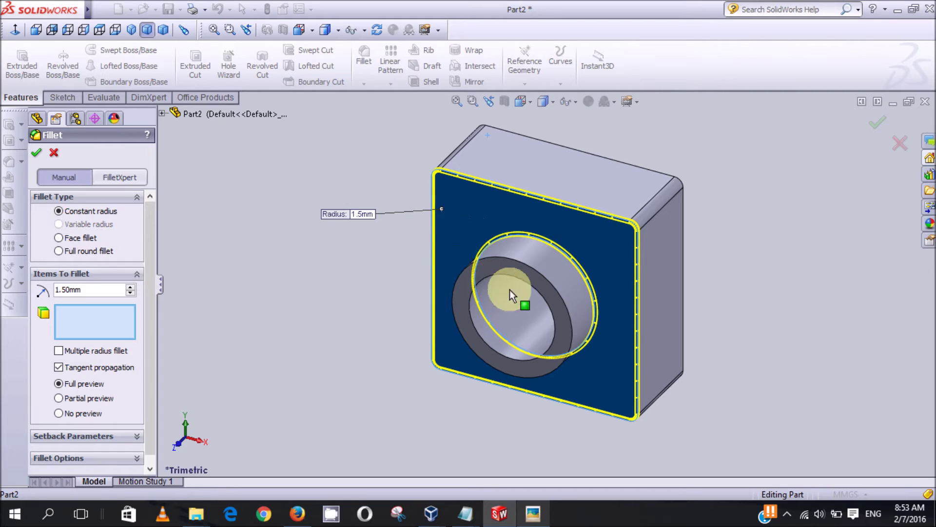
click(504, 207)
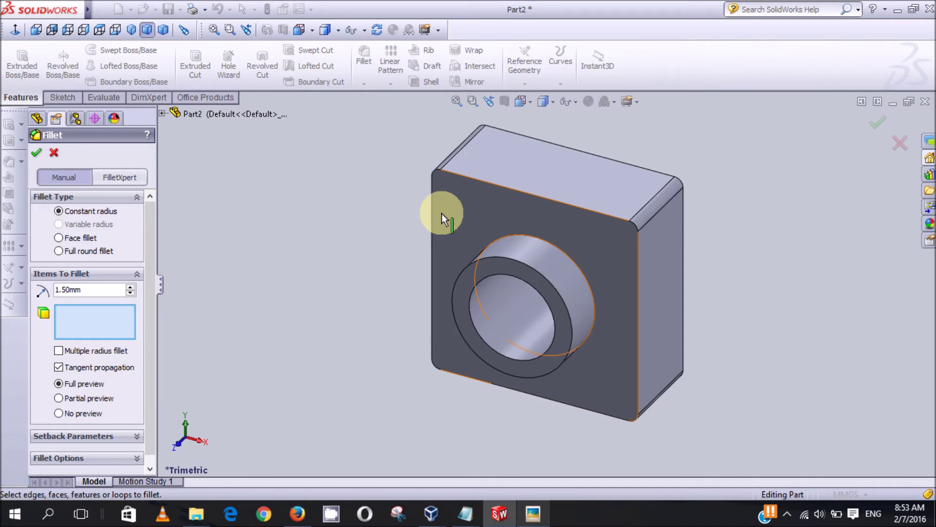
click(446, 227)
click(446, 226)
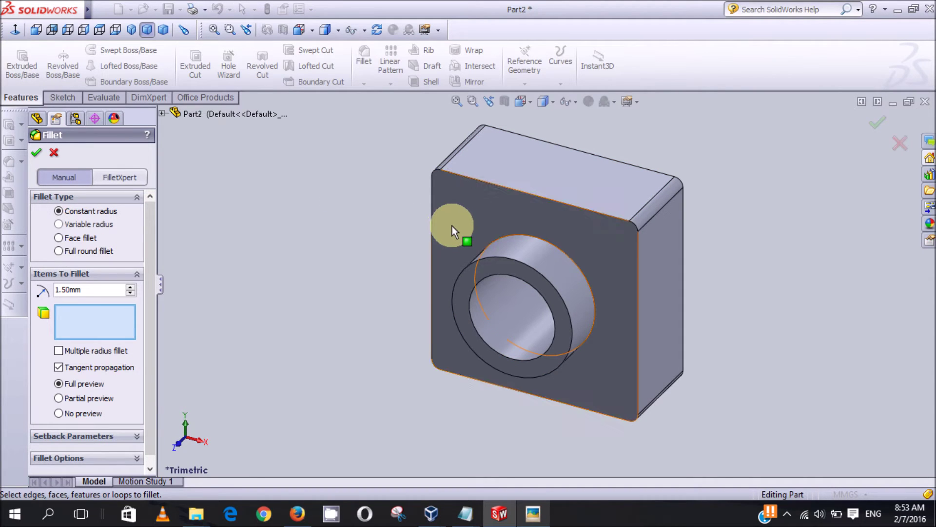
click(452, 227)
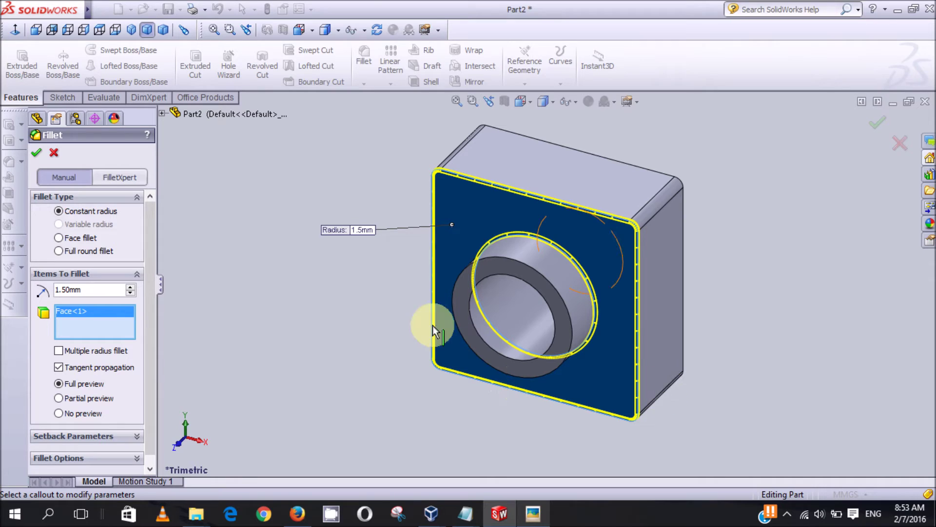
click(47, 156)
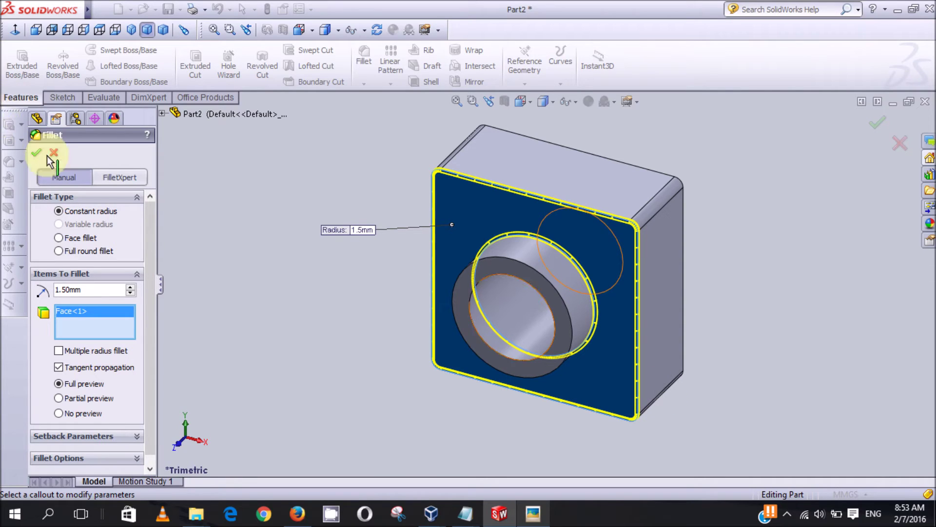
click(34, 148)
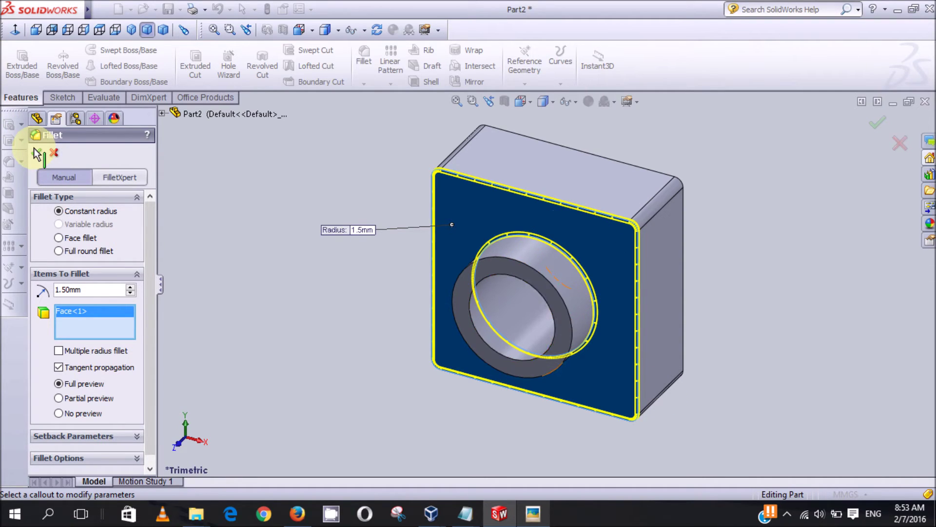
drag(34, 148, 540, 338)
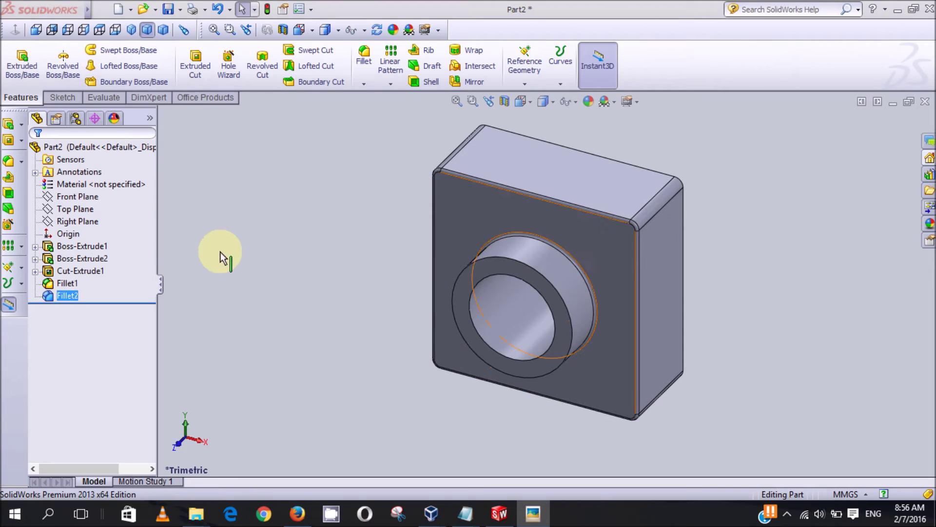
click(258, 246)
Step: Fillet the ring-shaped end face of the round boss with a 1.5 mm constant radius
click(365, 56)
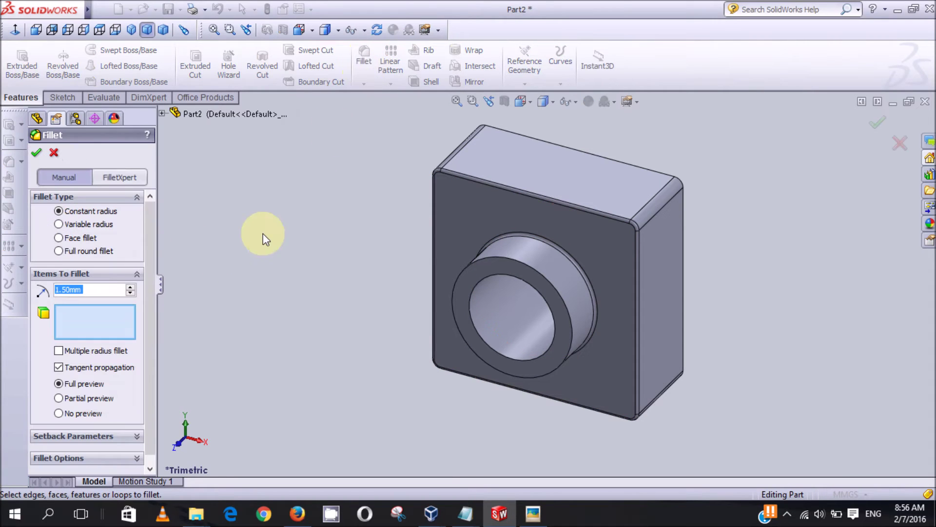
click(458, 286)
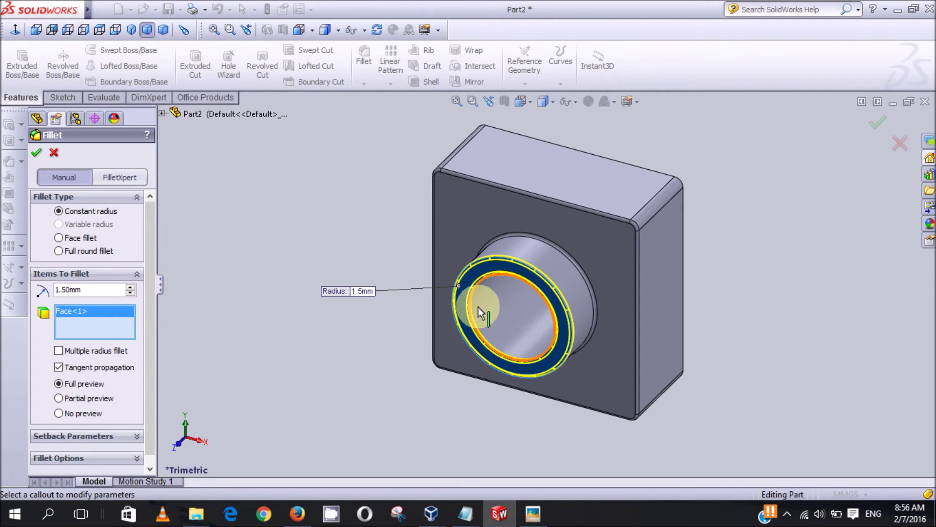
click(39, 156)
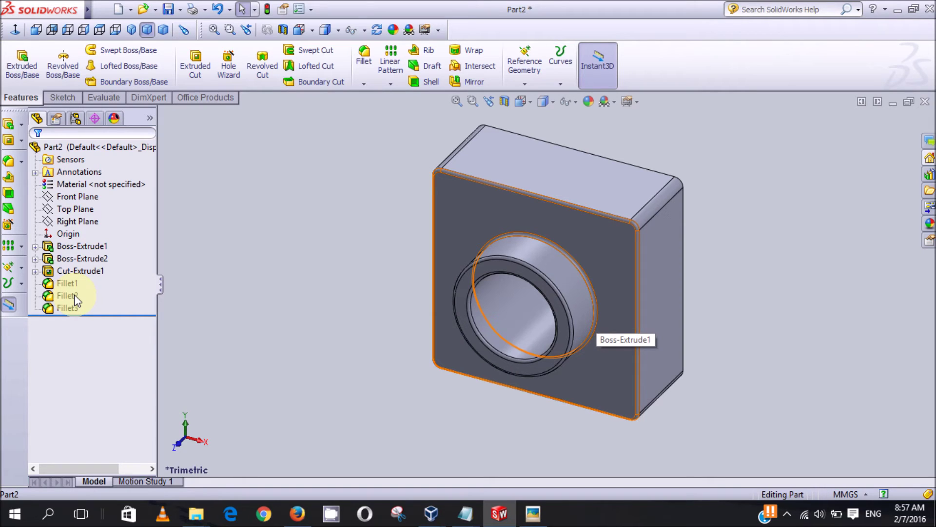
Step: Edit the front face fillet, Fillet2, and set its radius to 5 mm
click(73, 296)
click(75, 297)
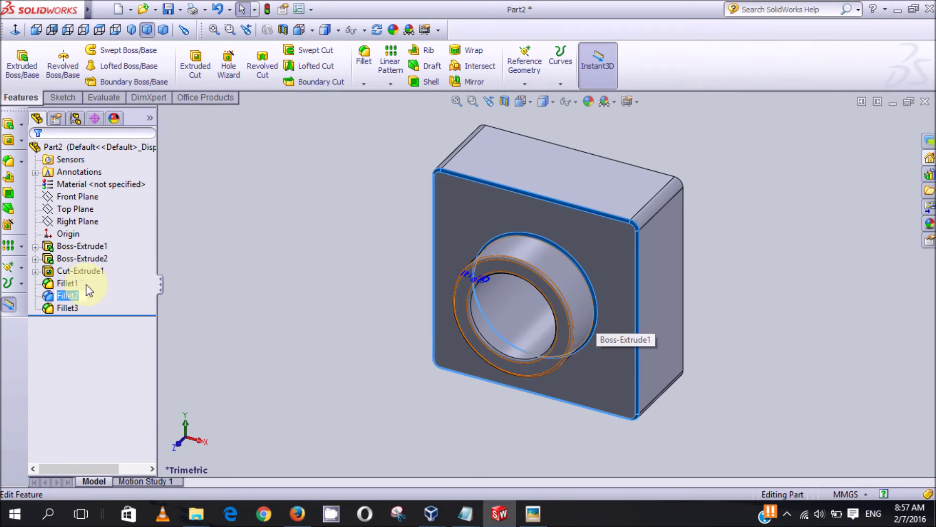
click(71, 294)
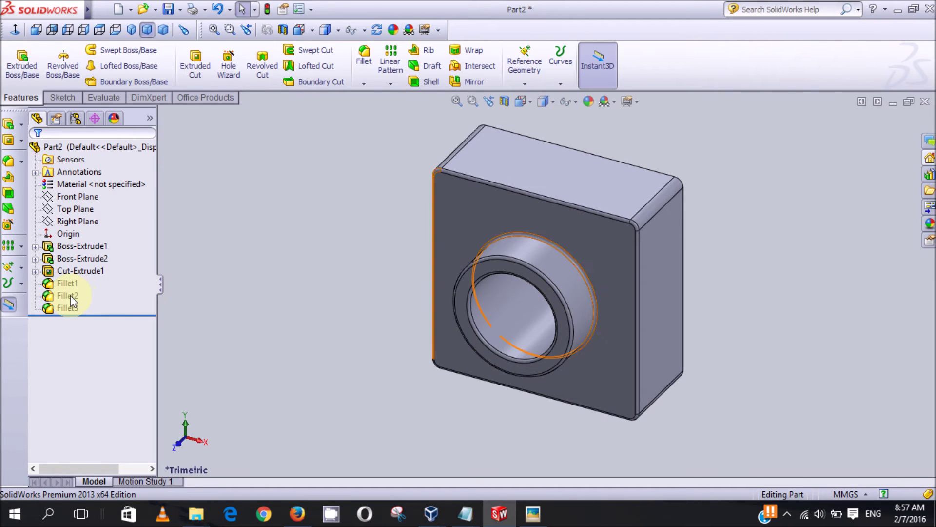
click(71, 295)
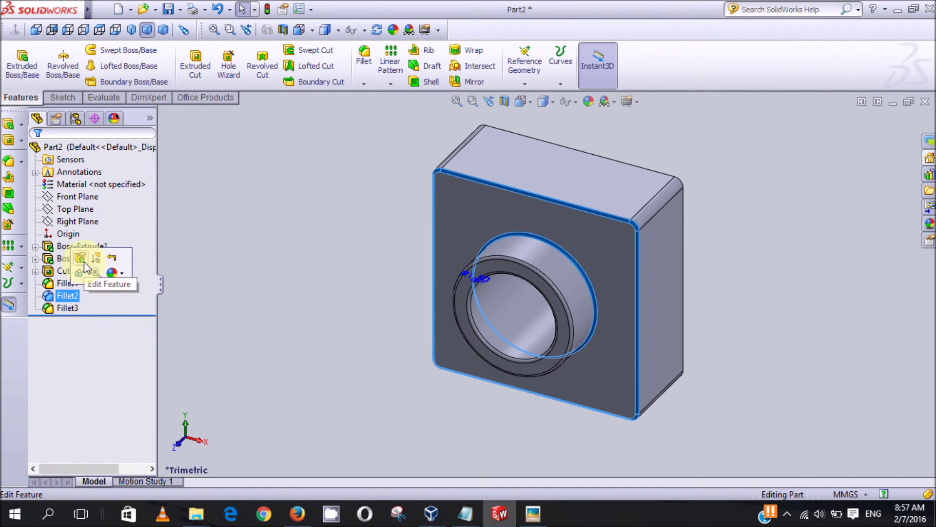
click(114, 262)
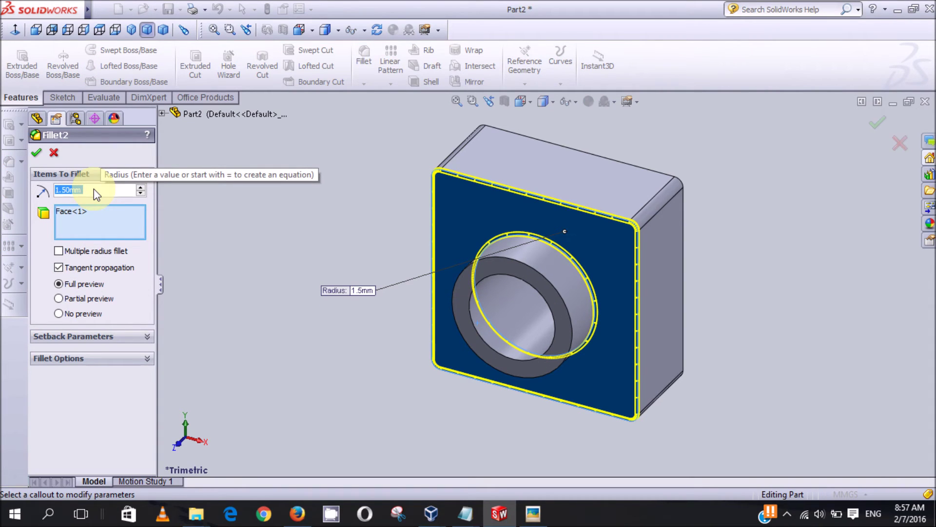
text(5)
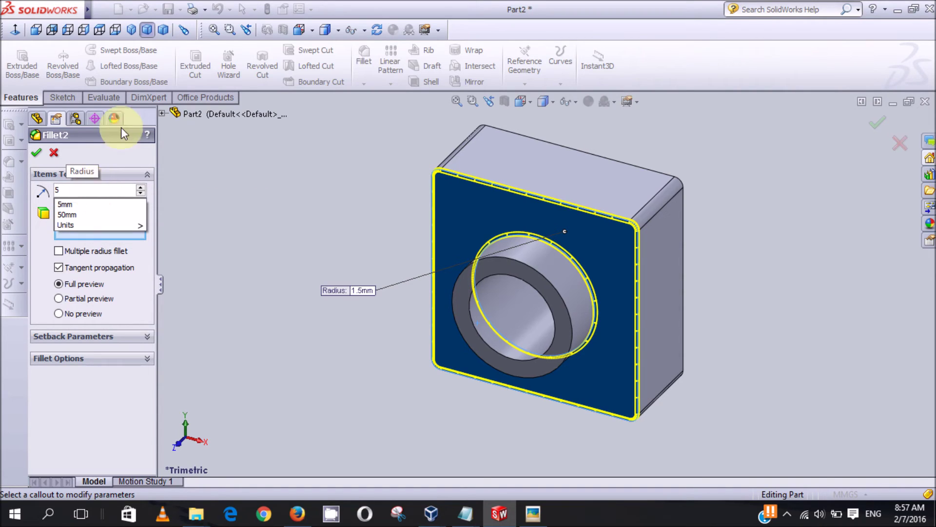
click(40, 152)
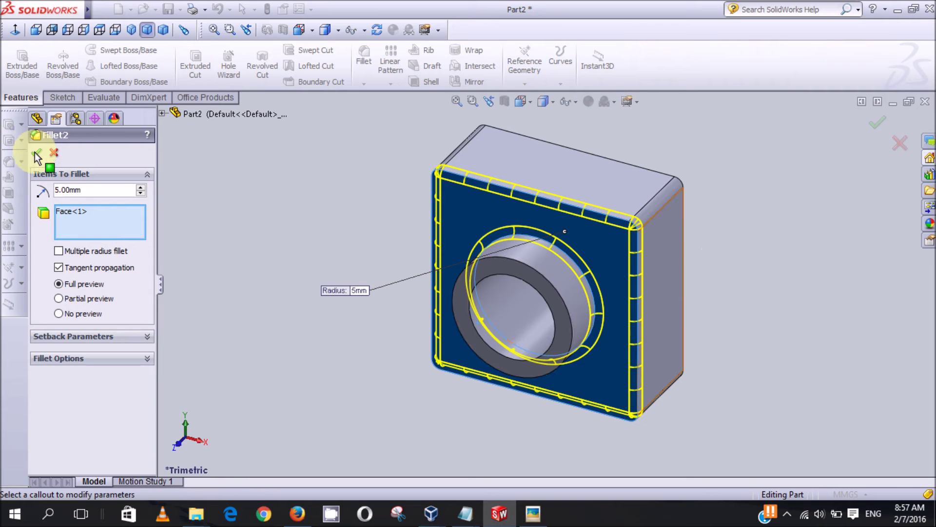
click(54, 153)
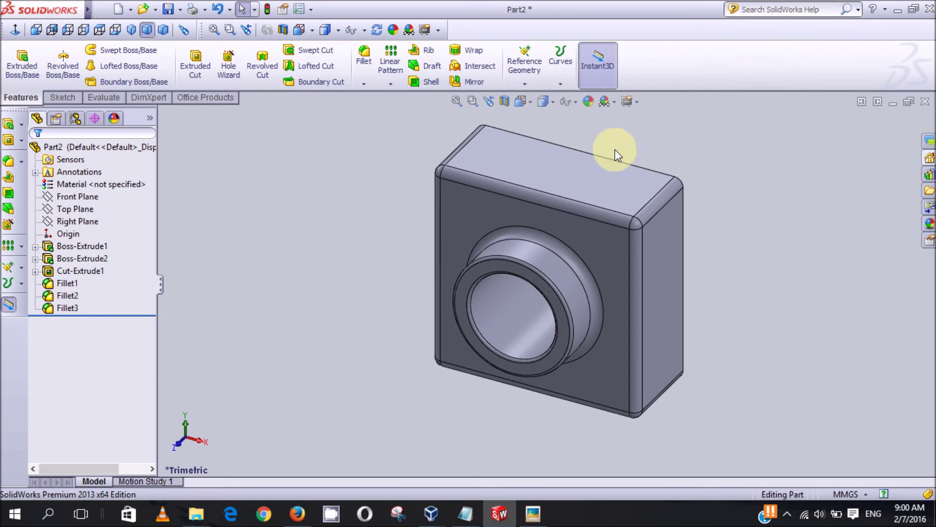
Step: Switch to Picasa Photo Viewer and compare the part with part1.JPG, advancing to part2.JPG to examine the back of the part
click(539, 517)
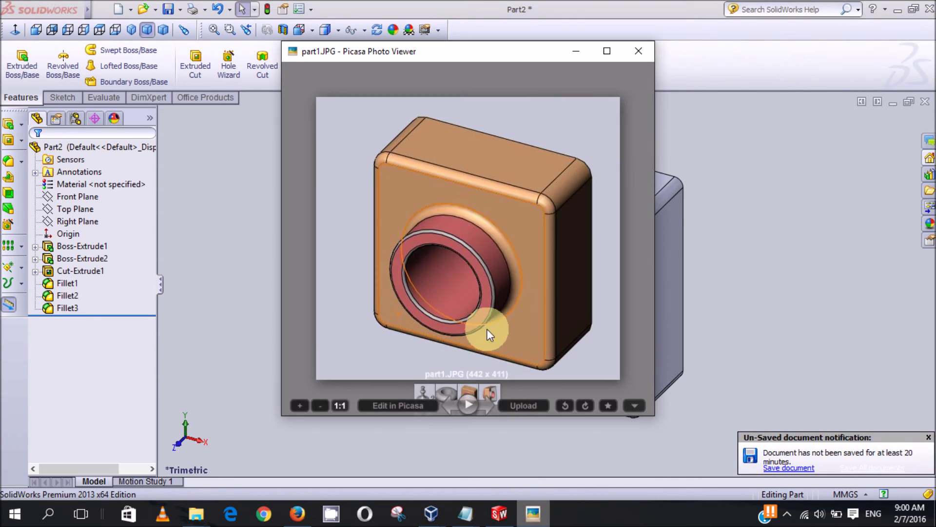
click(483, 405)
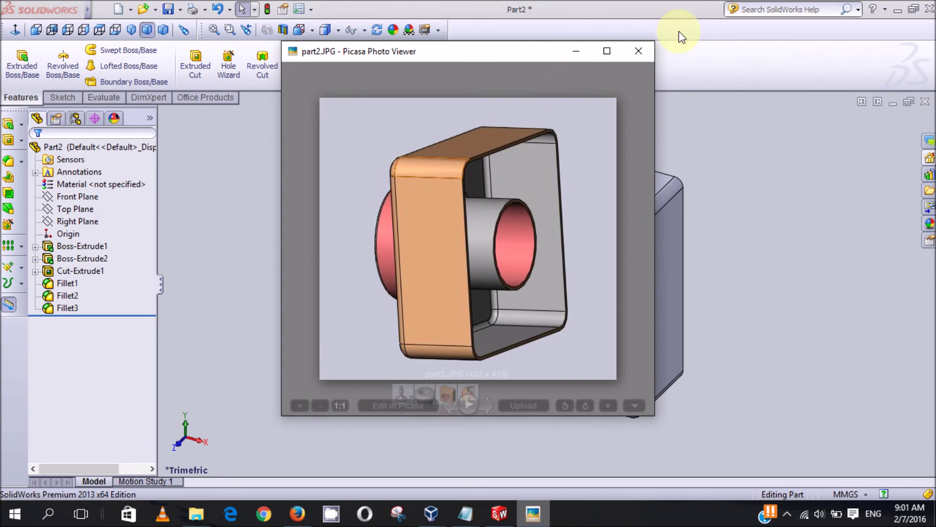
Step: Close the reference image and shell the part to a 2 mm wall thickness, removing the flat back face and previewing the result
key(Escape)
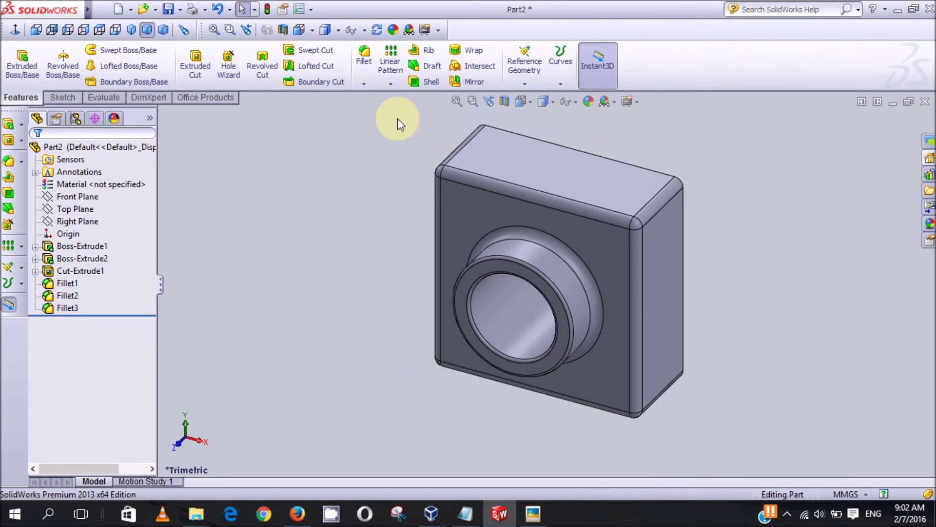
click(421, 81)
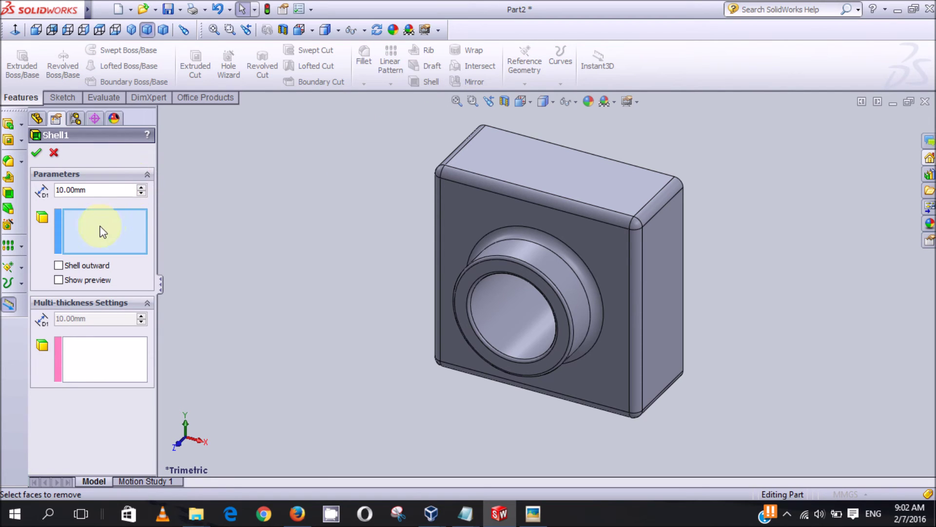
double_click(98, 188)
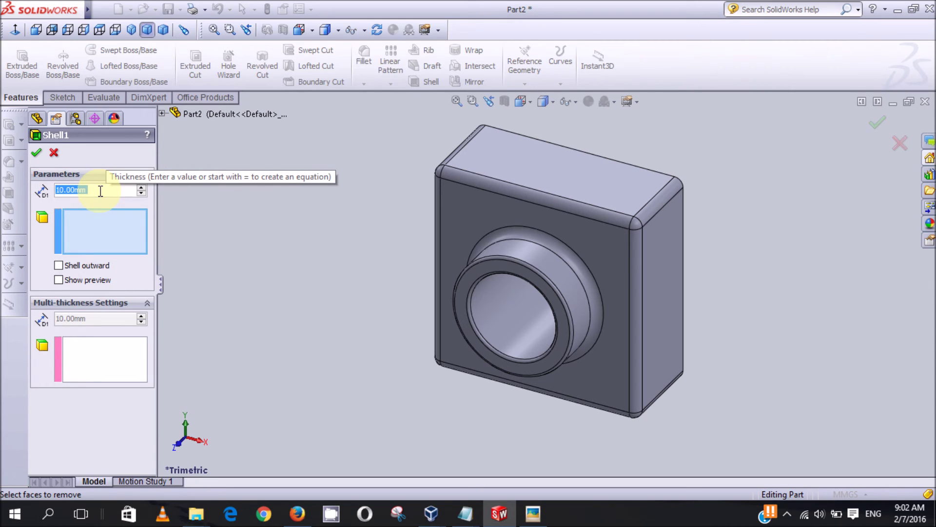
text(2)
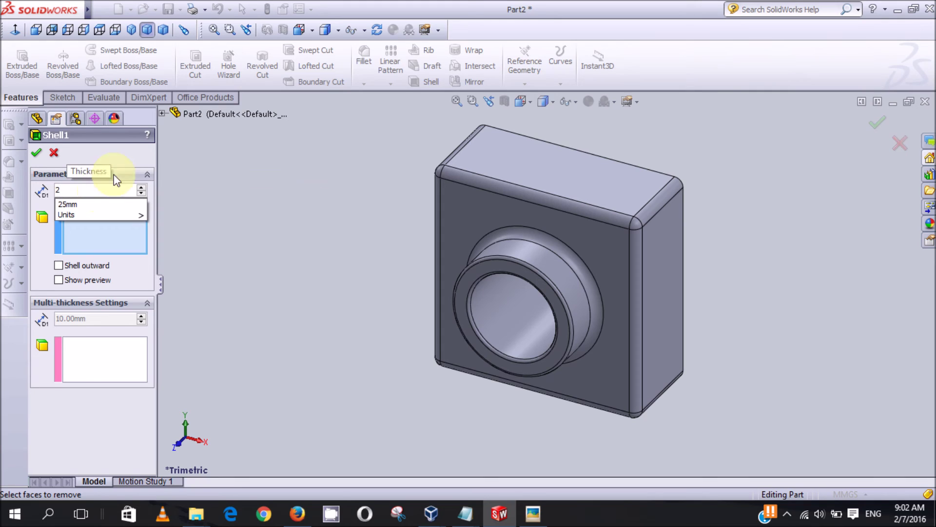
key(Return)
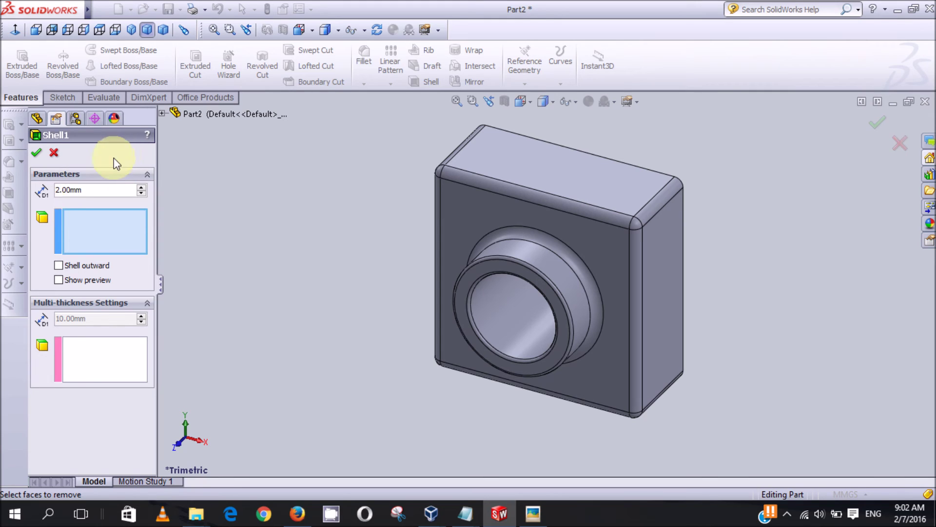
click(377, 30)
drag(872, 217, 732, 311)
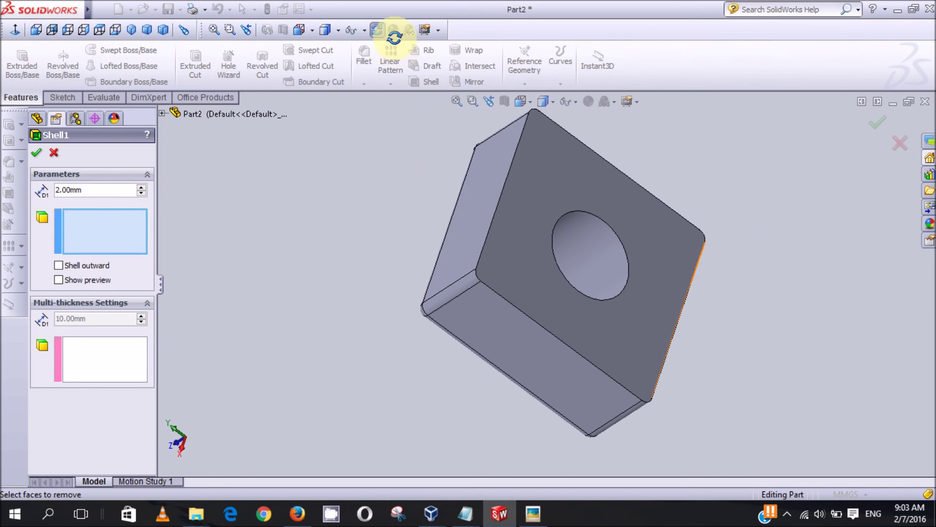
click(381, 31)
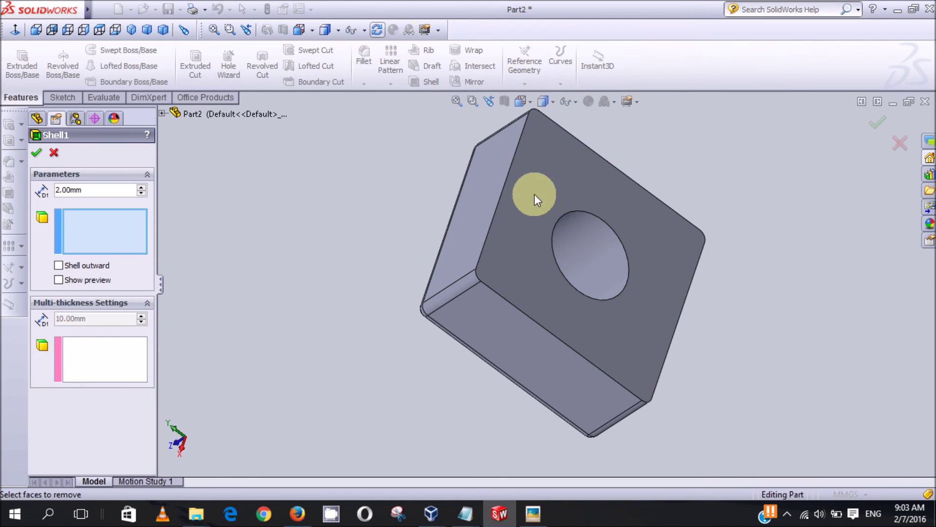
click(552, 172)
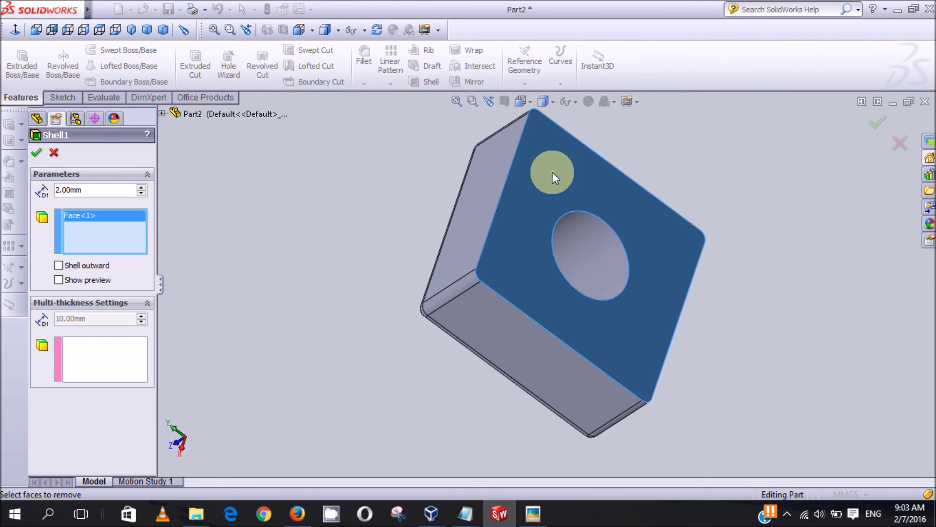
click(58, 280)
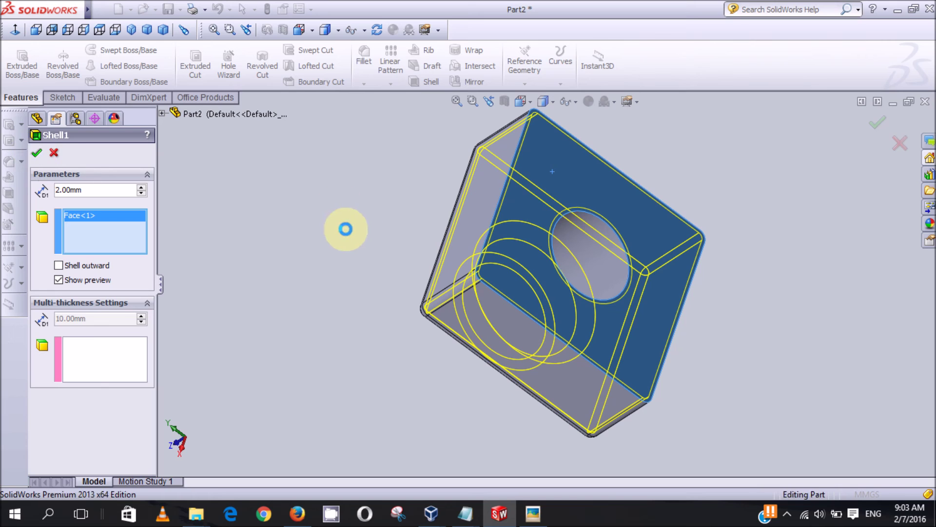
key(Return)
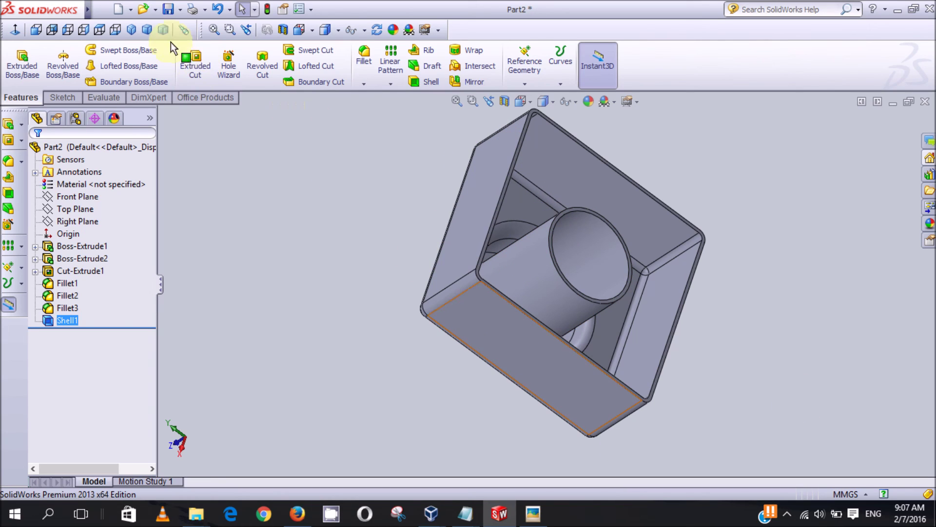
Step: Return the part to the trimetric view and select the Shell1 feature
click(152, 30)
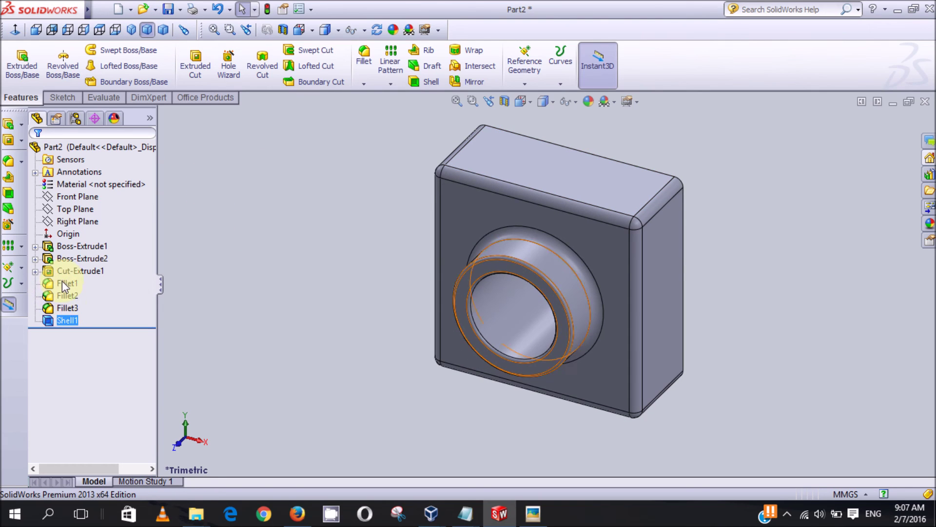
click(67, 320)
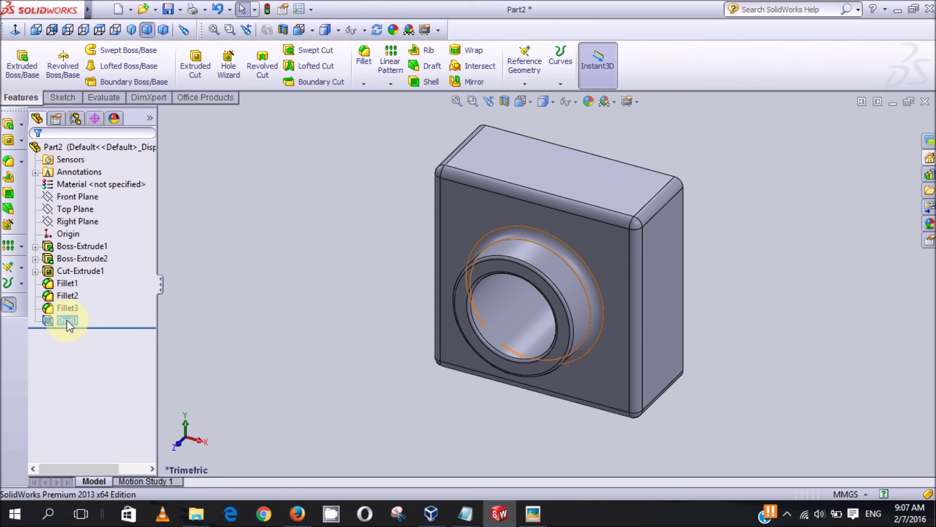